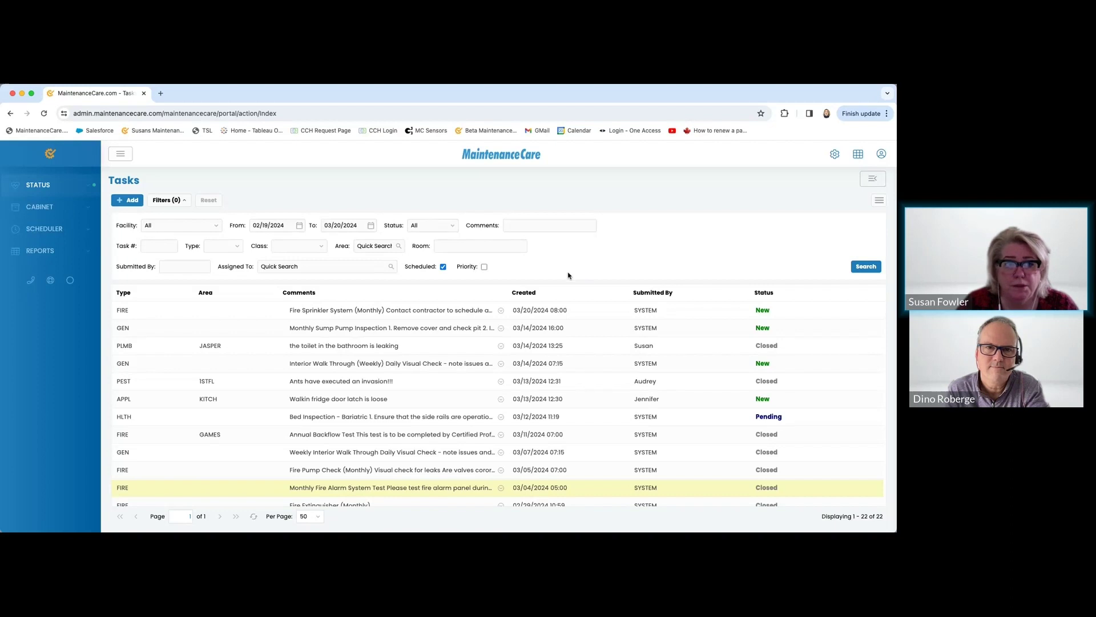
# Filter the task list to tasks submitted by "system"
pyautogui.click(178, 266)
pyautogui.write('syste')
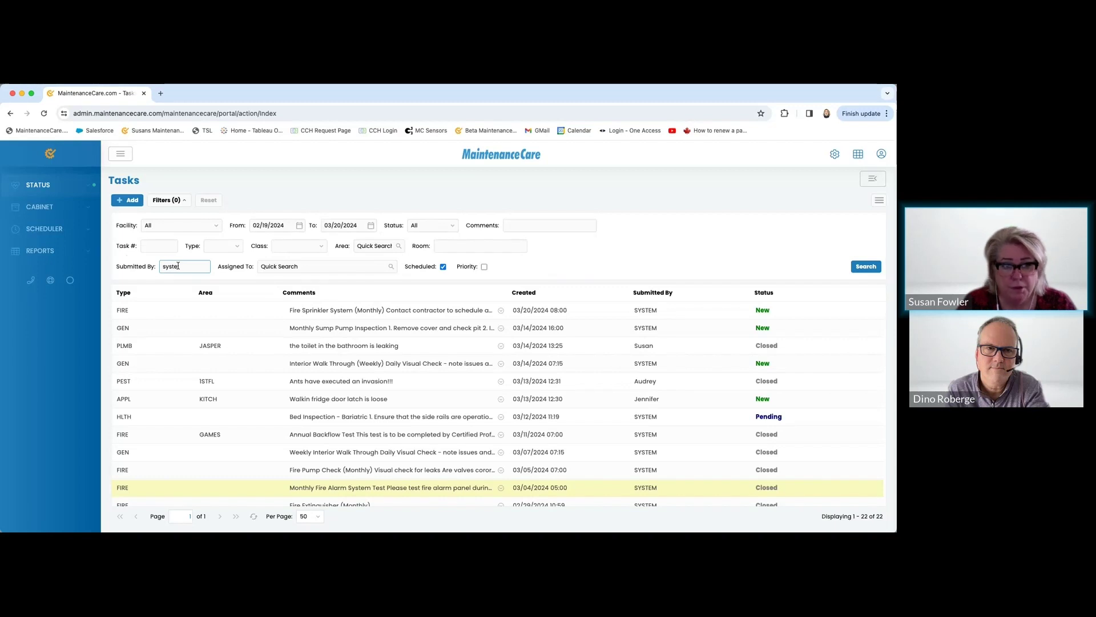
pyautogui.write('m')
pyautogui.press('Return')
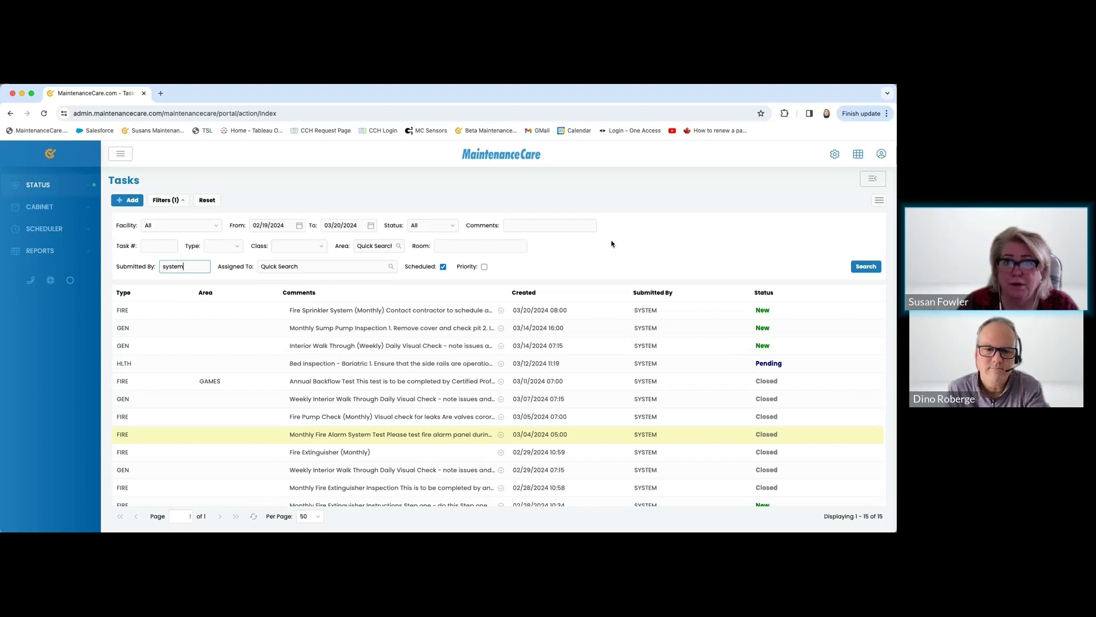
# Switch the portal to its classic look to view the status task list and return to the new BOLT look
pyautogui.click(883, 154)
pyautogui.click(792, 286)
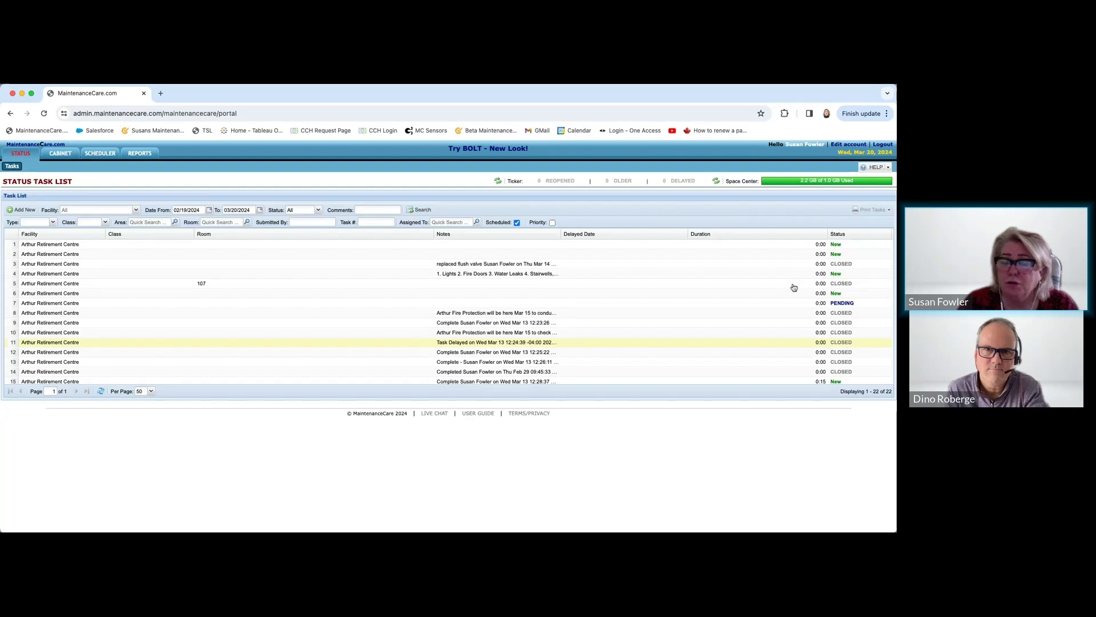
pyautogui.click(502, 150)
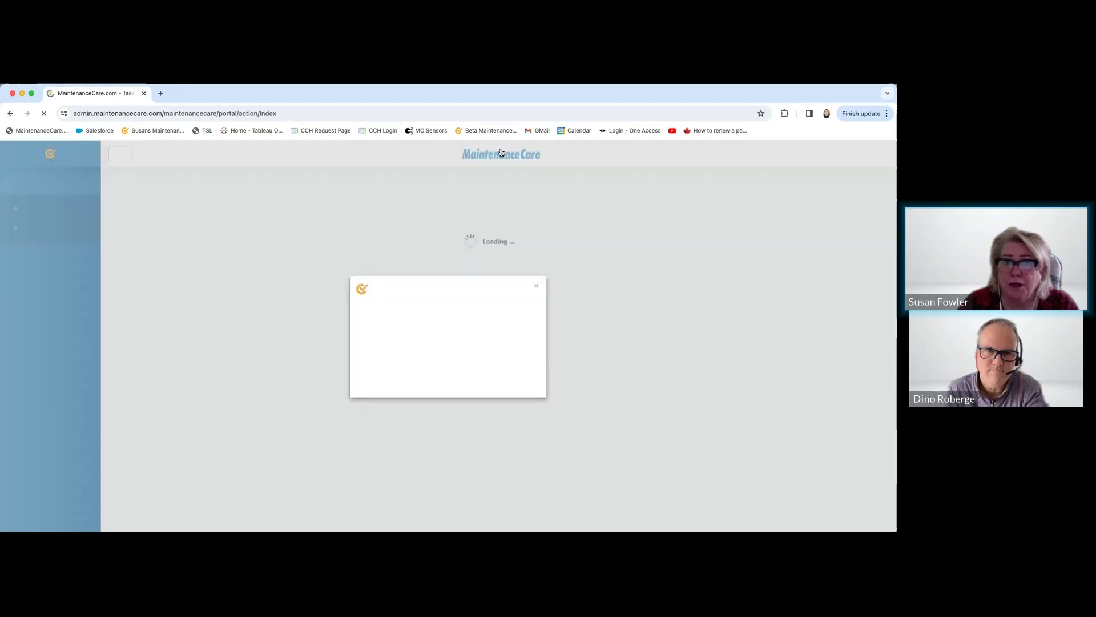
pyautogui.click(537, 285)
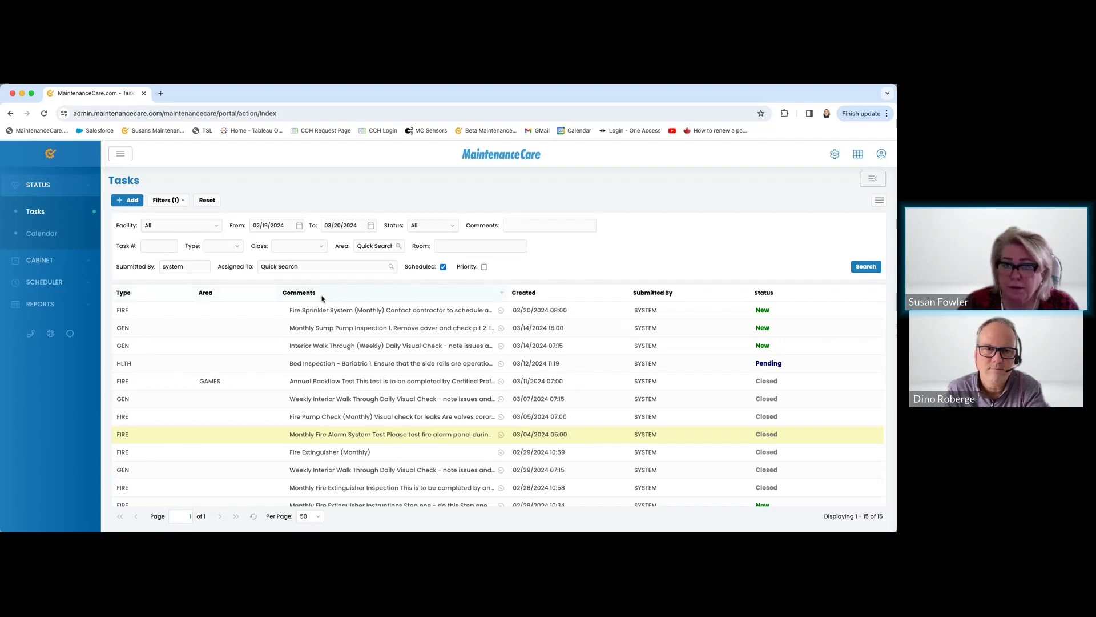
# Examine which columns can be shown in the task list
pyautogui.click(189, 295)
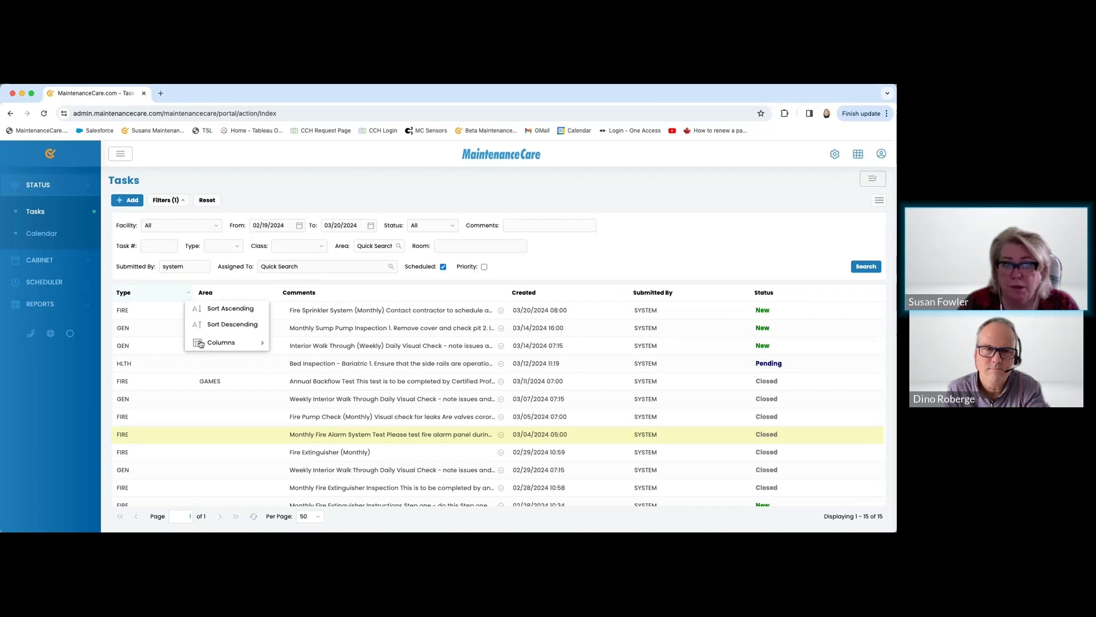
pyautogui.moveTo(221, 342)
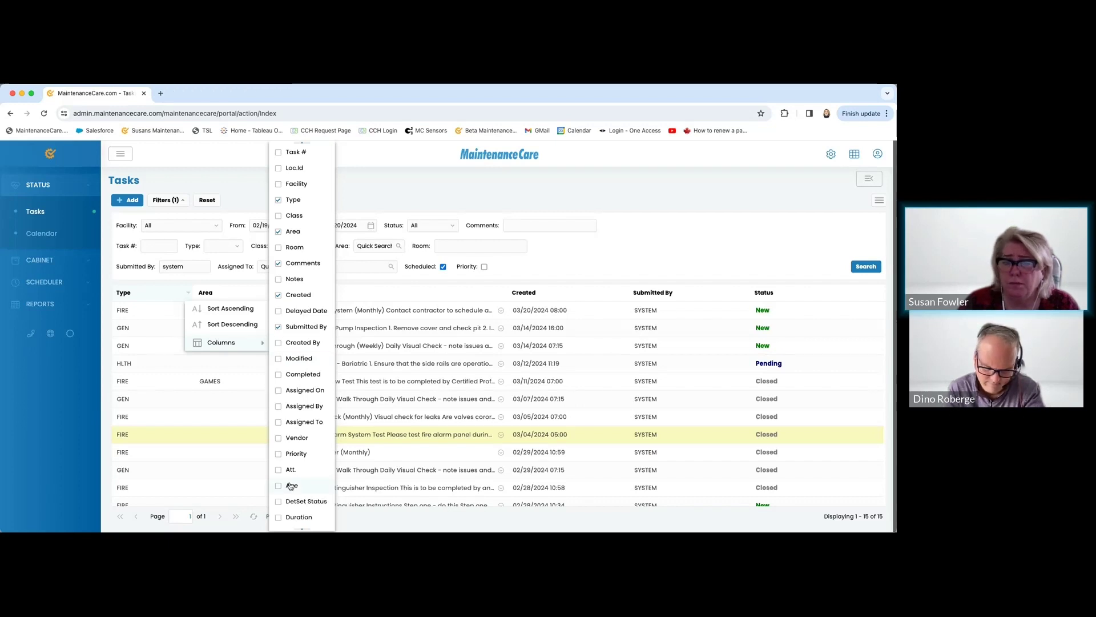
pyautogui.click(623, 247)
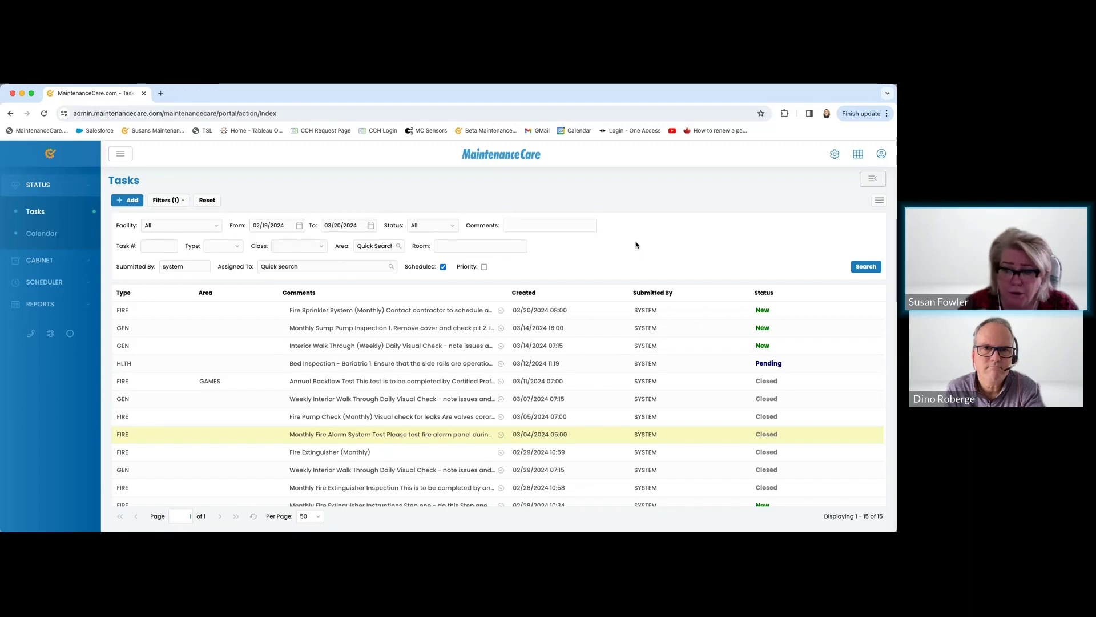
# Collapse the Status section and open the Scheduler's Schedule page
pyautogui.click(35, 186)
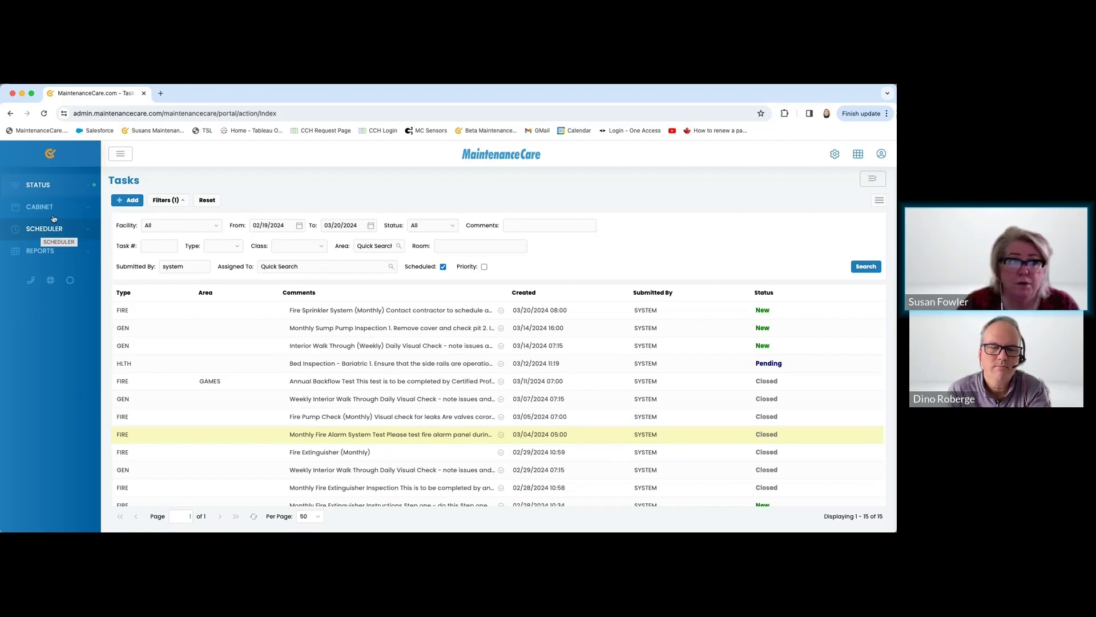
pyautogui.click(50, 187)
pyautogui.click(50, 187)
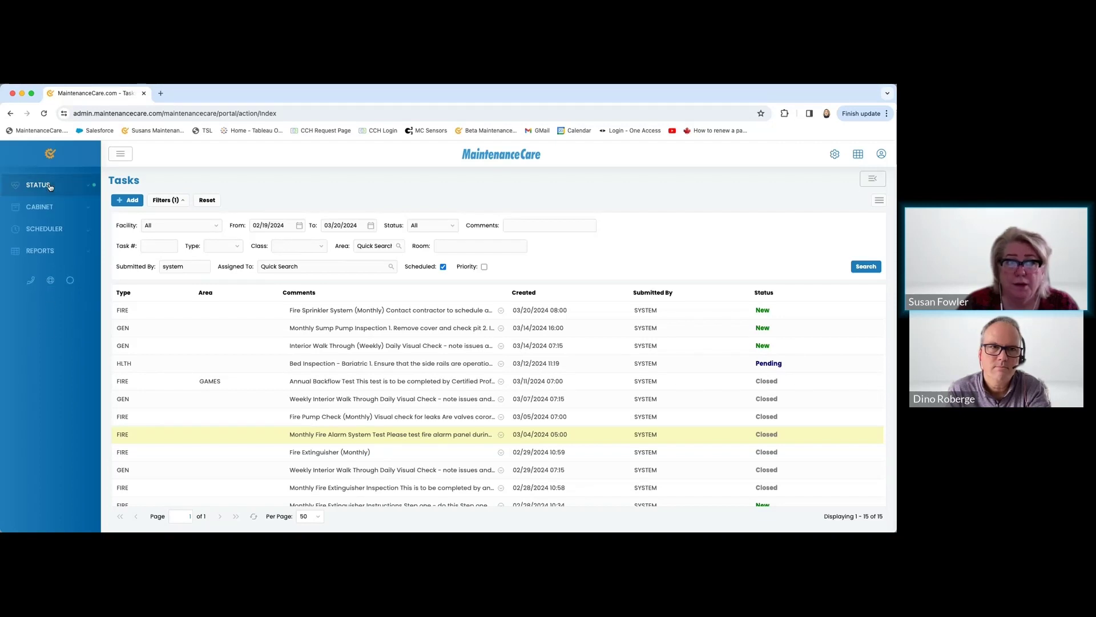
pyautogui.click(43, 230)
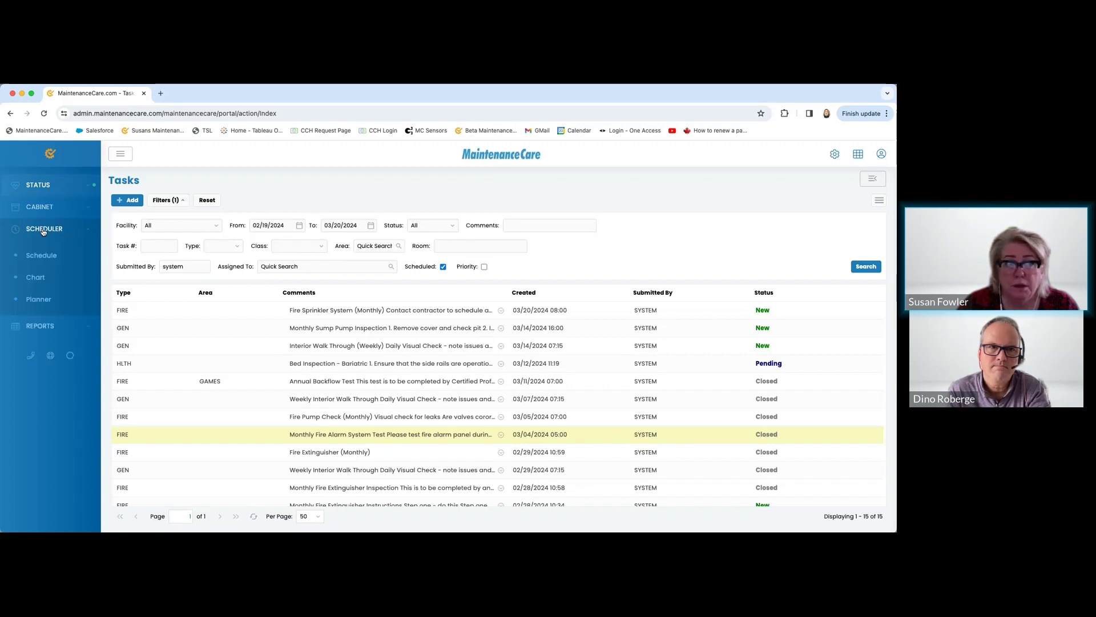
pyautogui.click(46, 259)
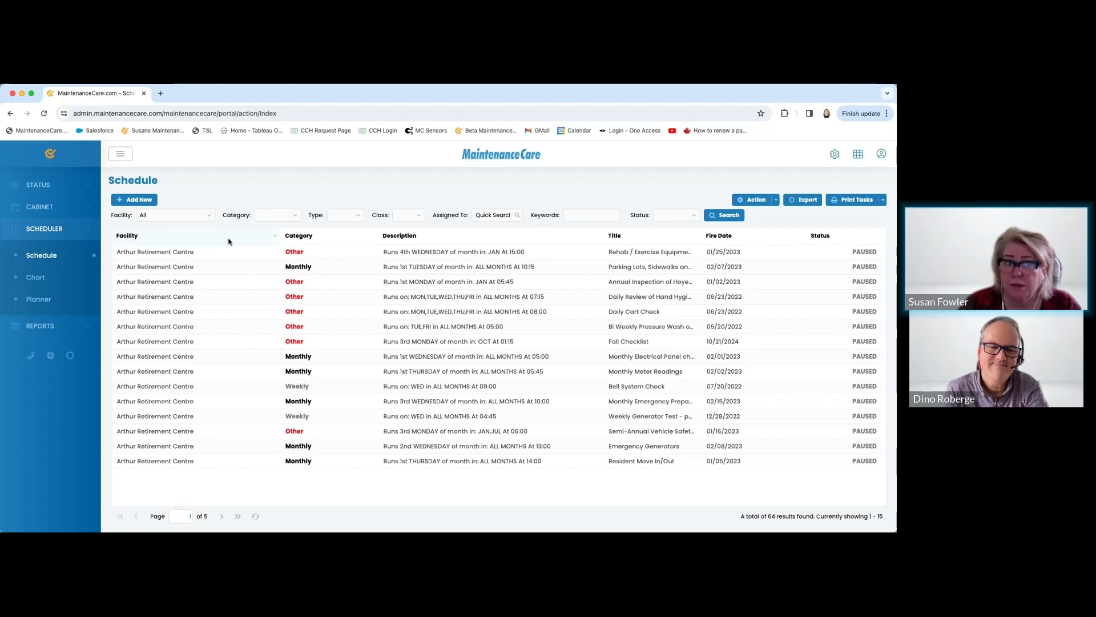
# Hide the Facility, Description and Category columns in the schedule list
pyautogui.click(274, 238)
pyautogui.moveTo(318, 285)
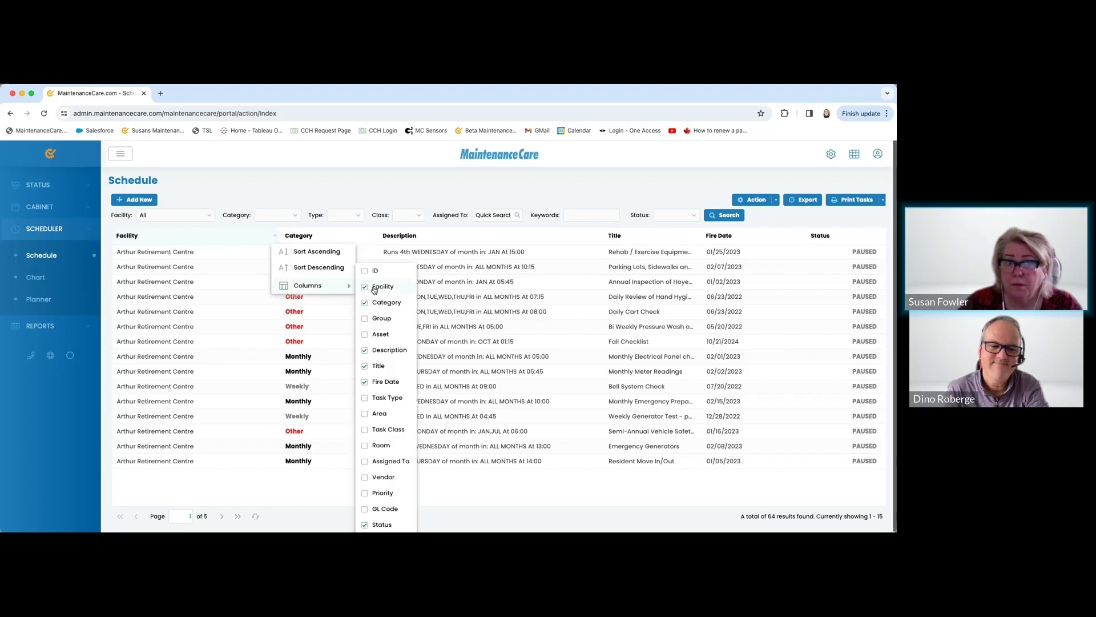
pyautogui.click(374, 288)
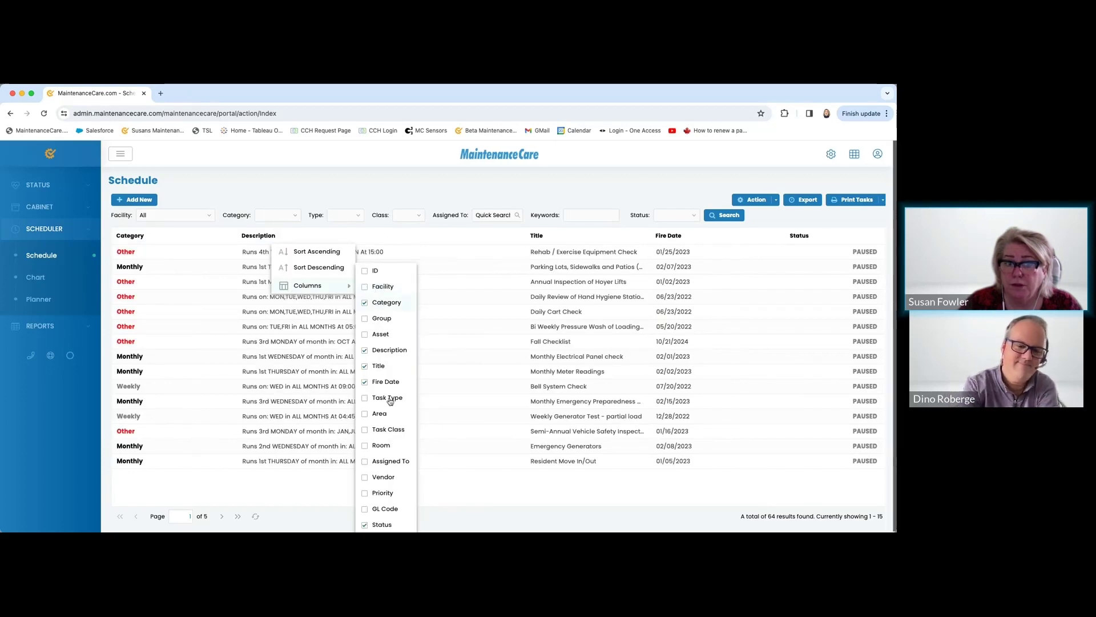
pyautogui.click(390, 351)
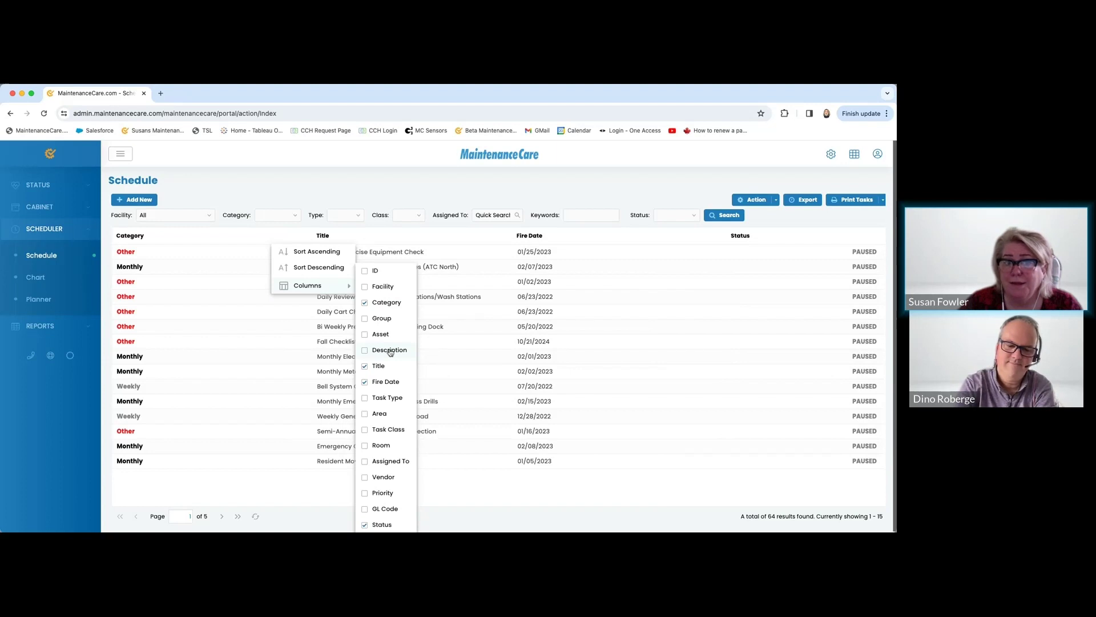
pyautogui.click(384, 303)
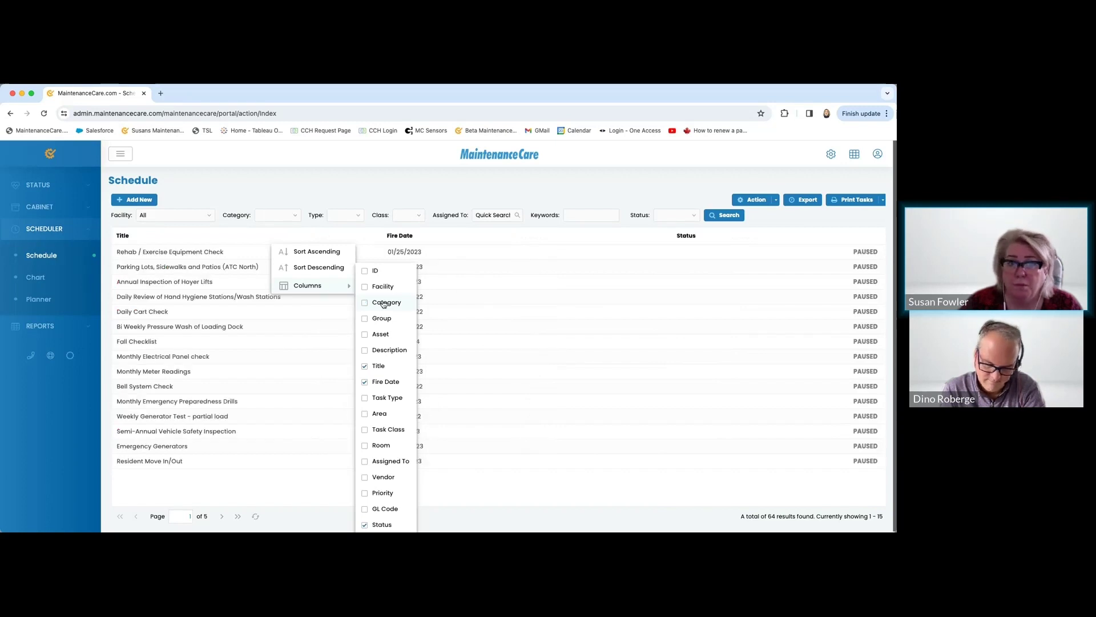
pyautogui.click(389, 193)
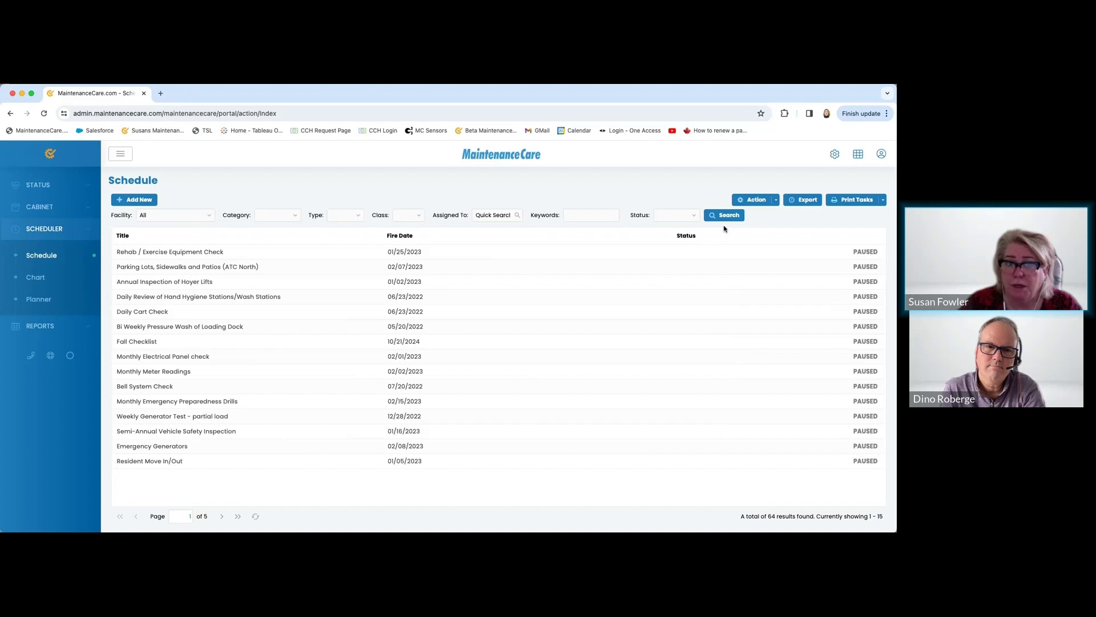
# Examine the options of the Facility, Category and Status filters above the schedule list
pyautogui.click(209, 217)
pyautogui.click(249, 183)
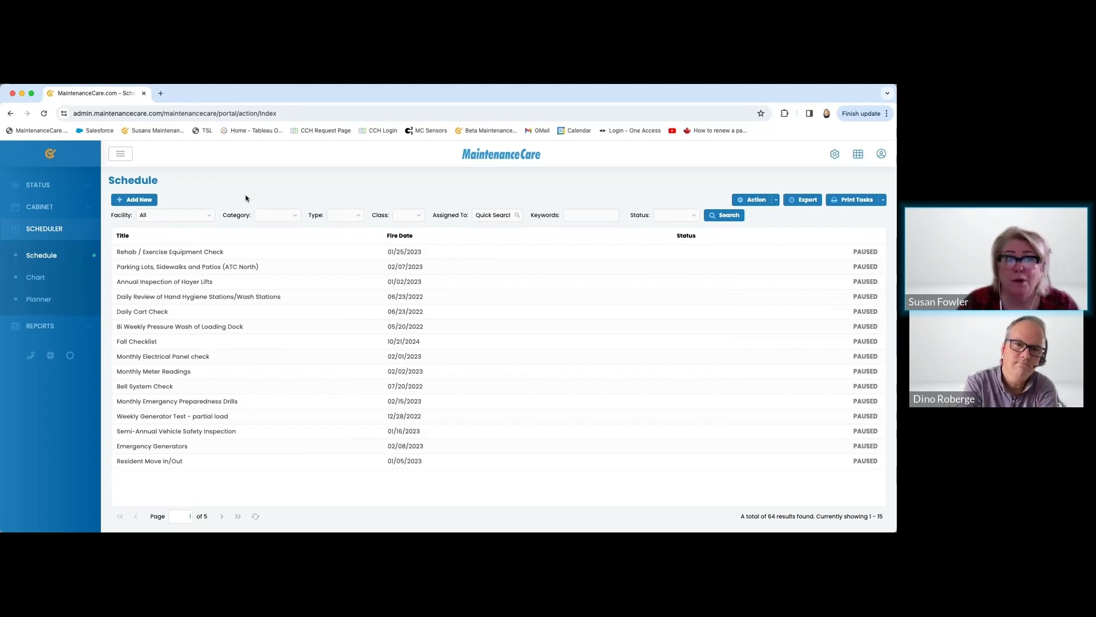
pyautogui.click(212, 216)
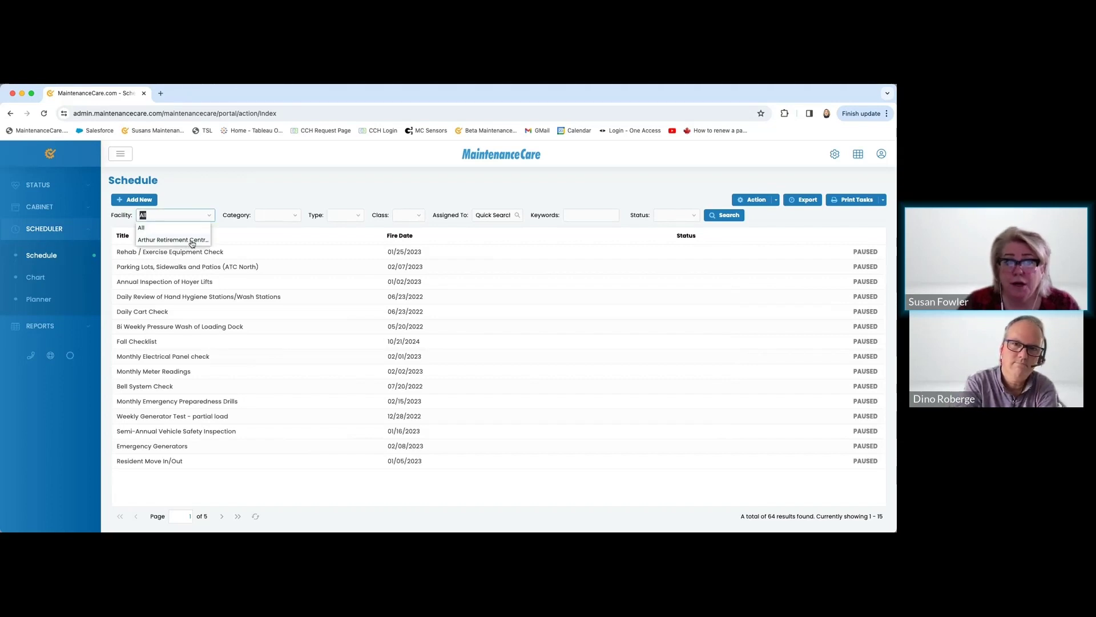
pyautogui.click(270, 188)
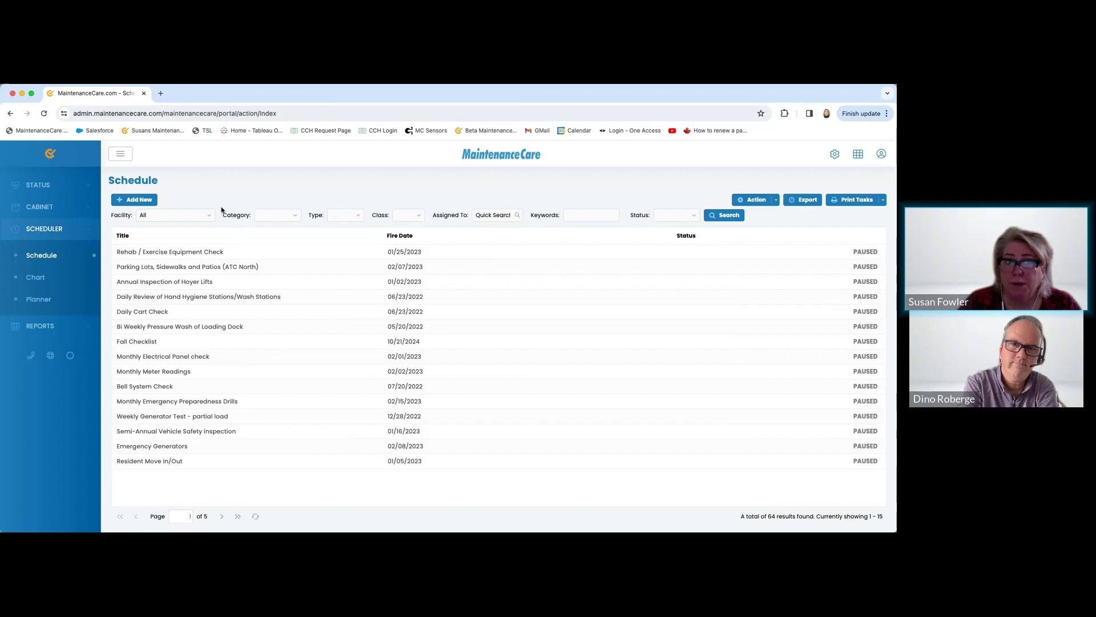
pyautogui.click(296, 219)
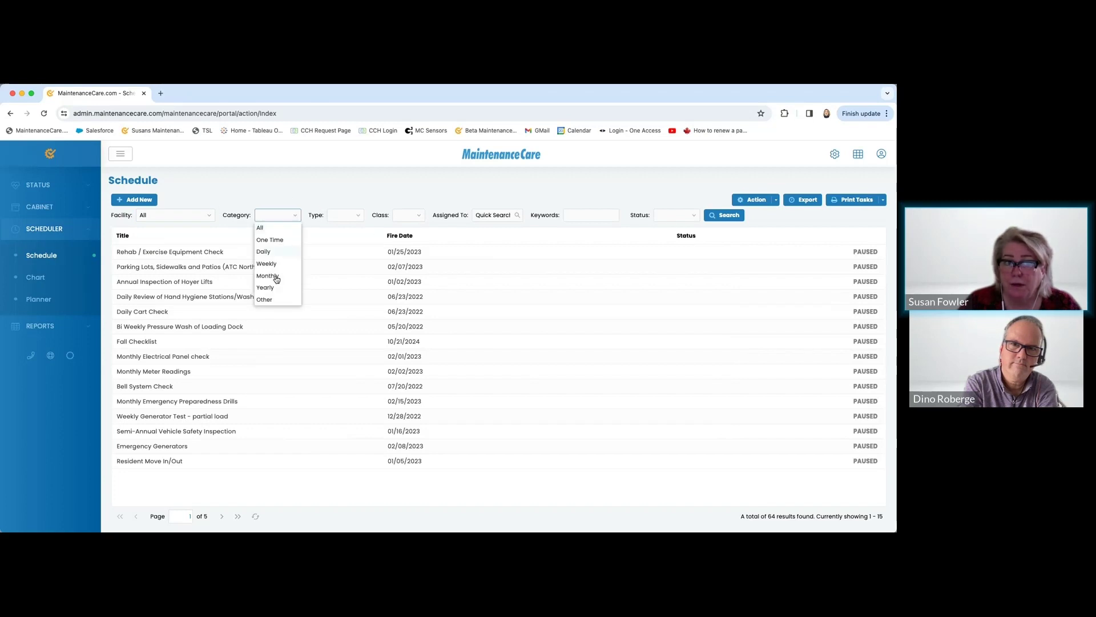
pyautogui.click(321, 185)
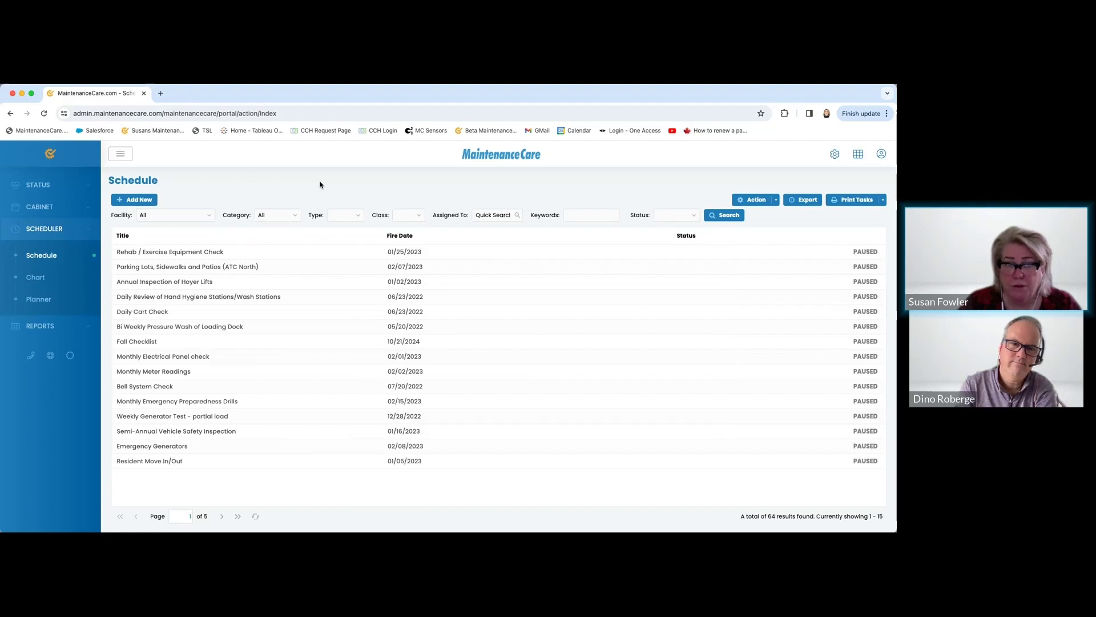
pyautogui.click(294, 216)
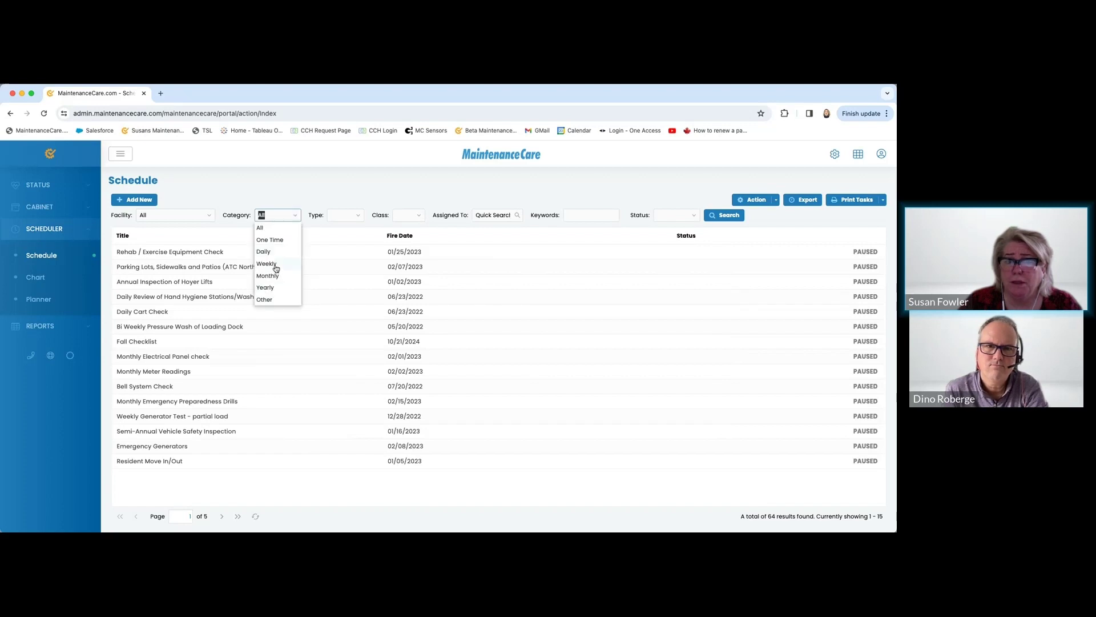
pyautogui.click(344, 187)
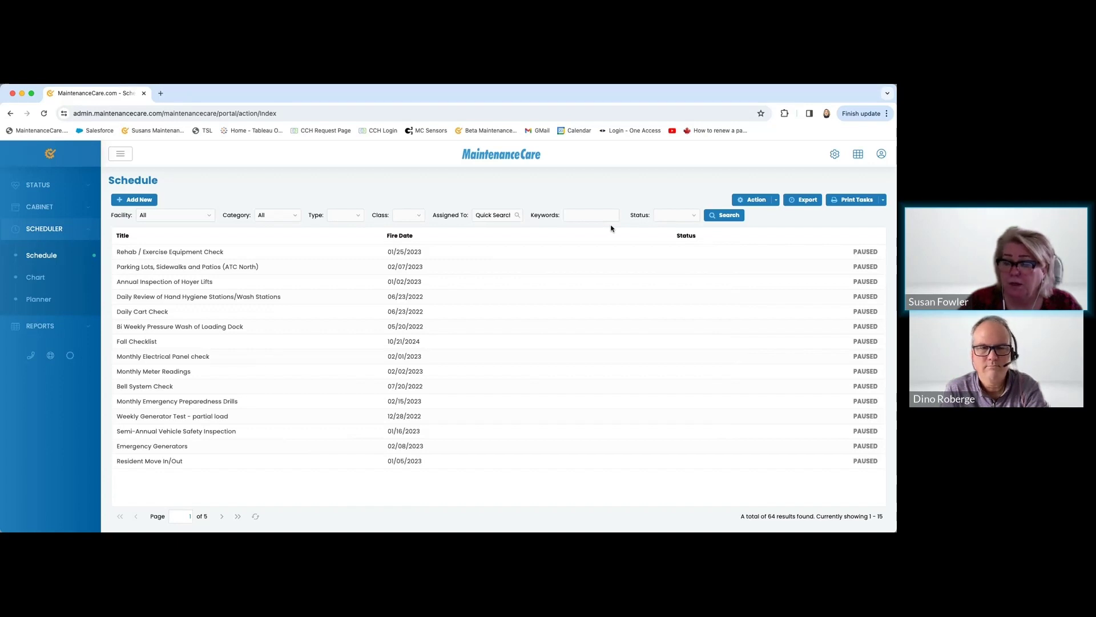
pyautogui.click(695, 218)
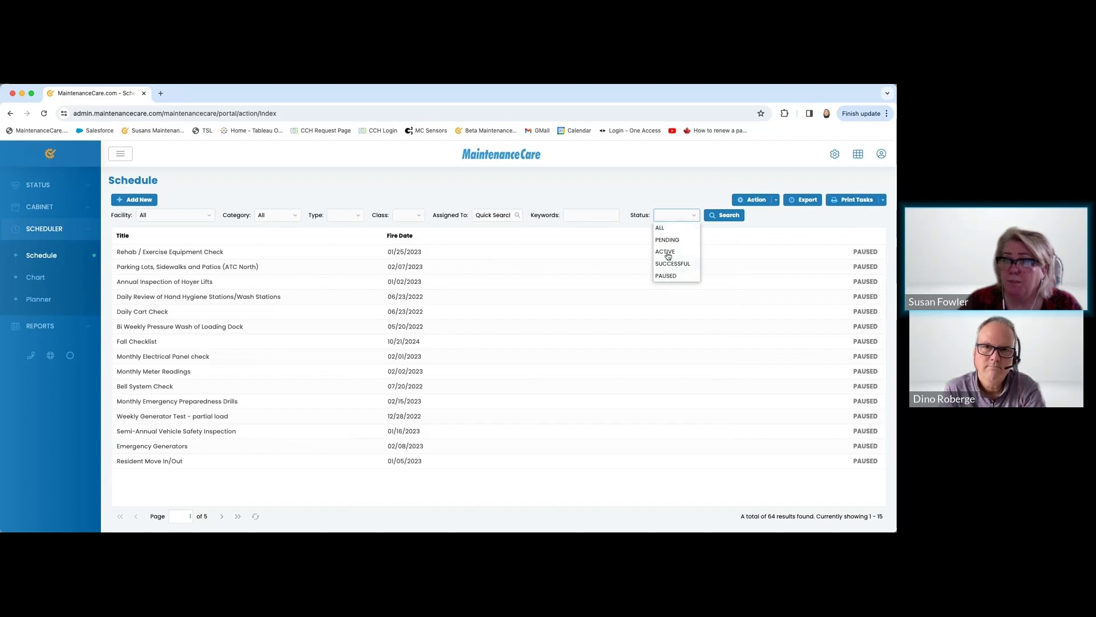
pyautogui.click(673, 197)
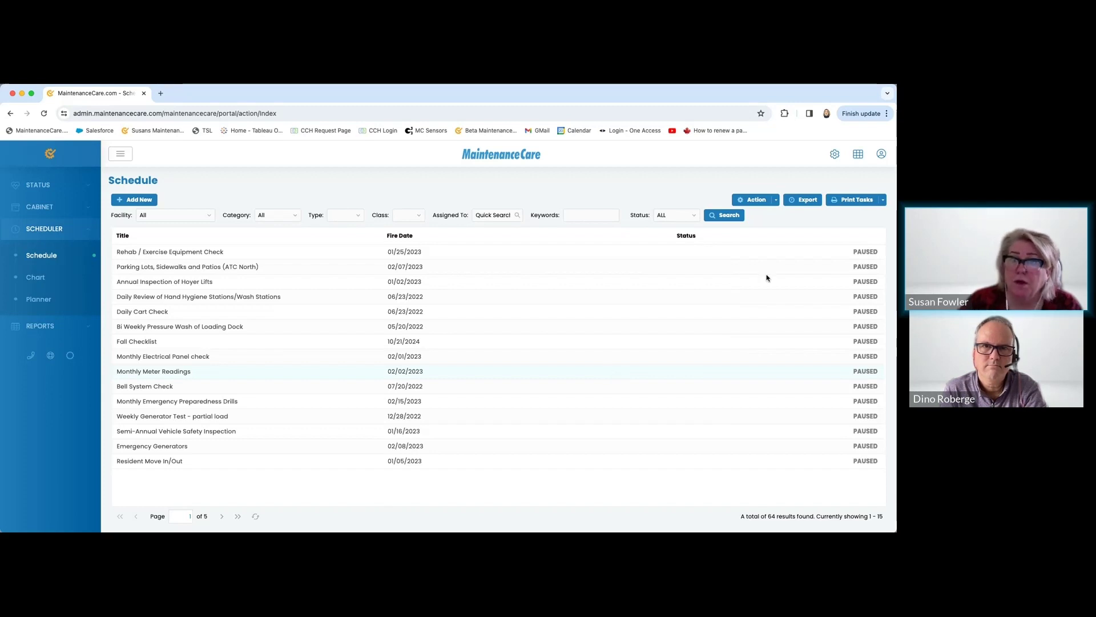
# Try to filter the schedule list by the status ACTIVE
pyautogui.click(695, 219)
pyautogui.click(675, 256)
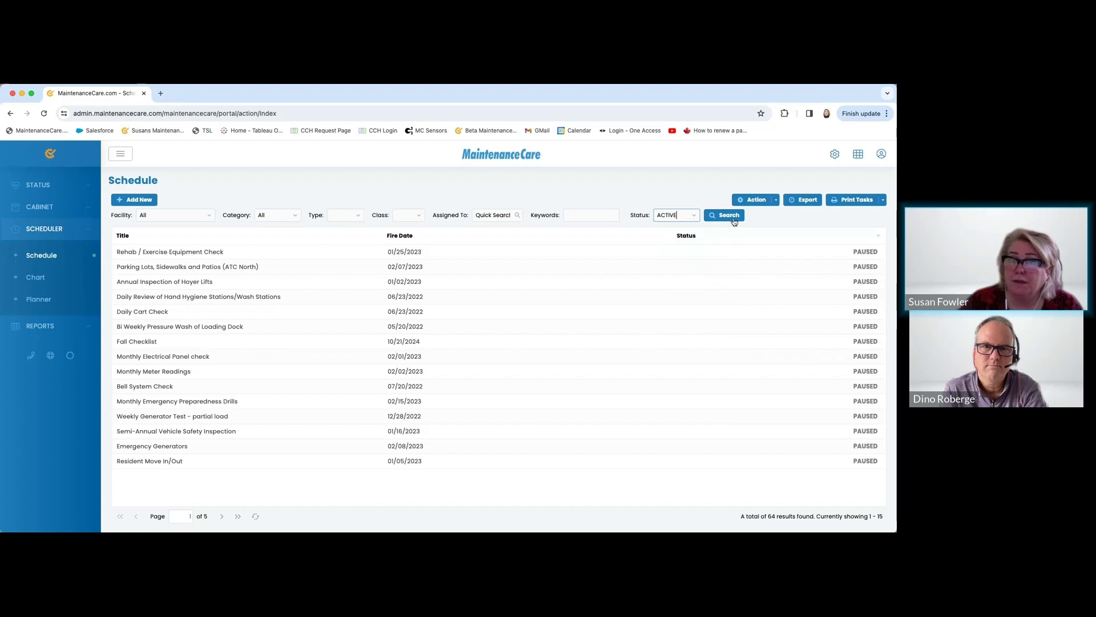
pyautogui.click(733, 220)
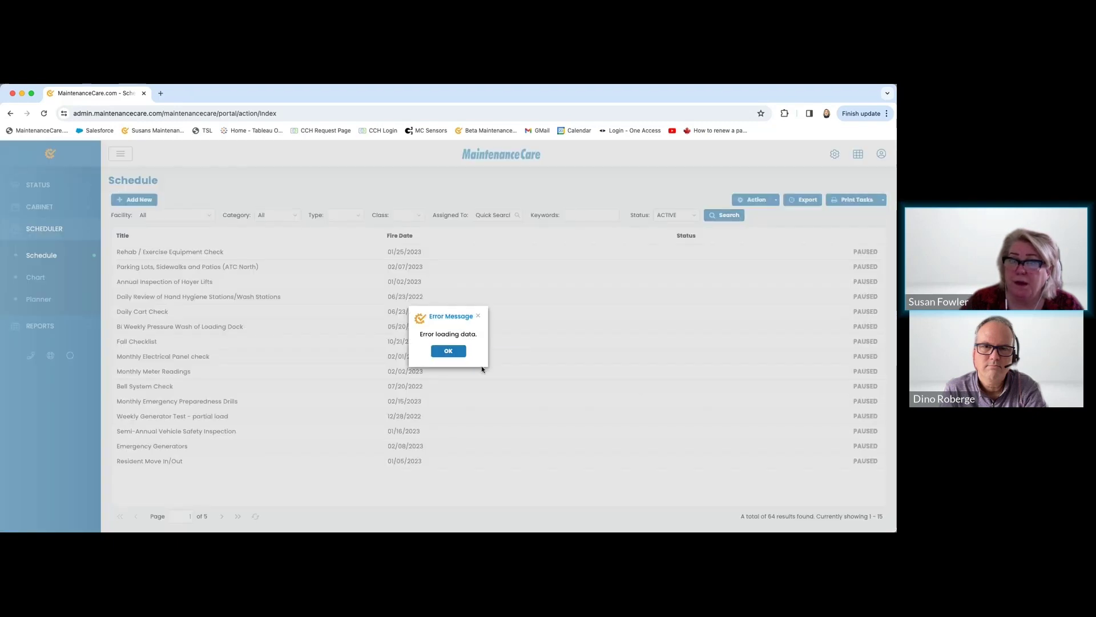
pyautogui.click(448, 351)
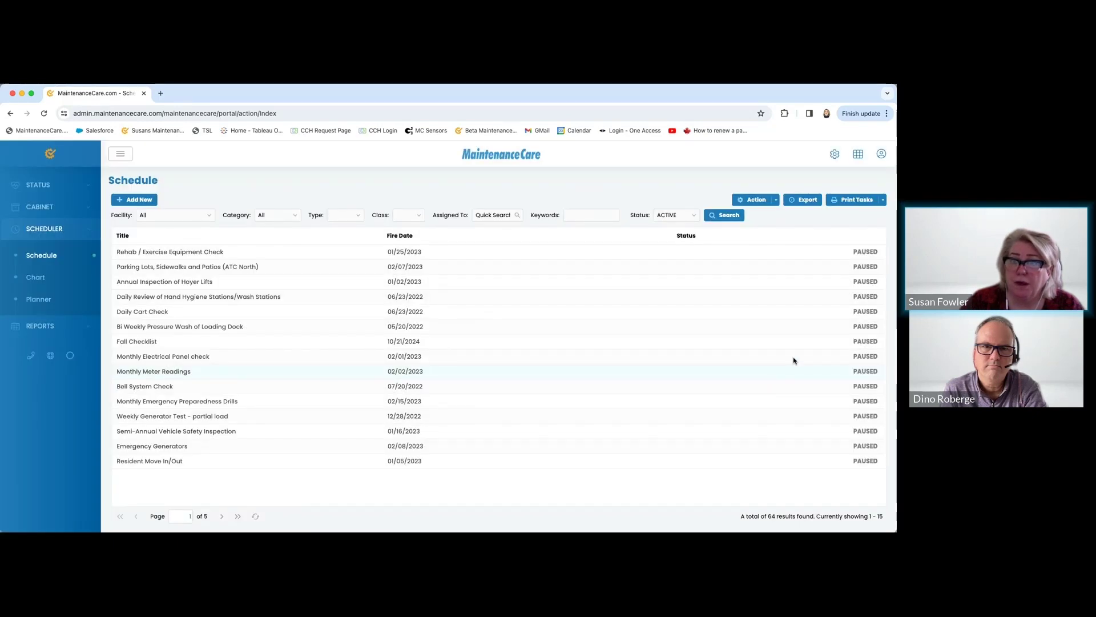